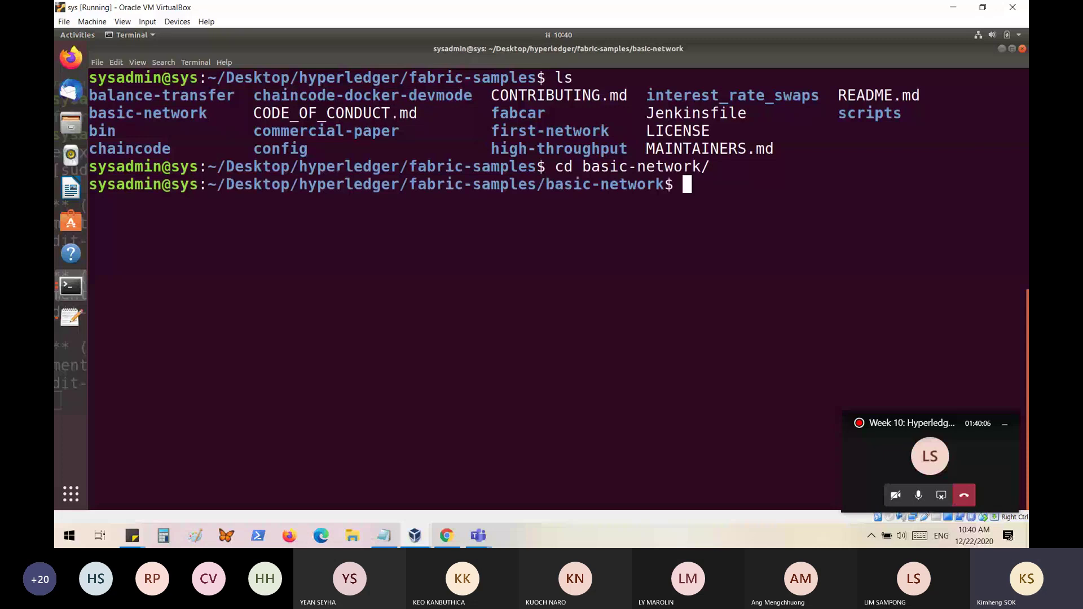
# List the contents of the basic-network folder and examine its generate.sh, start.sh, stop.sh, teardown.sh and init.sh scripts
pyautogui.write('ls')
pyautogui.press('Return')
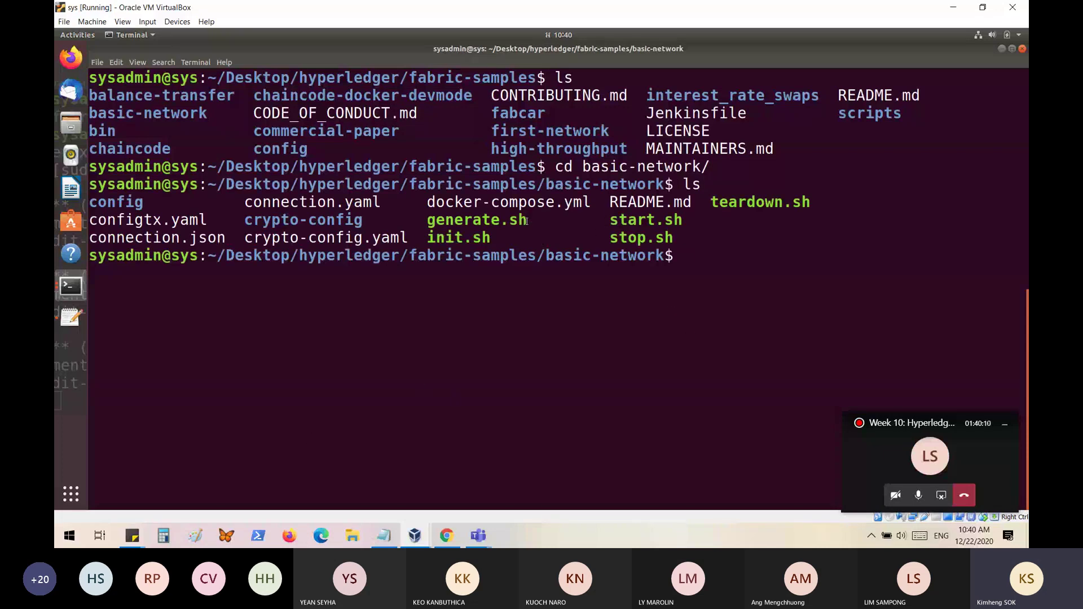
pyautogui.moveTo(528, 220); pyautogui.dragTo(438, 221)
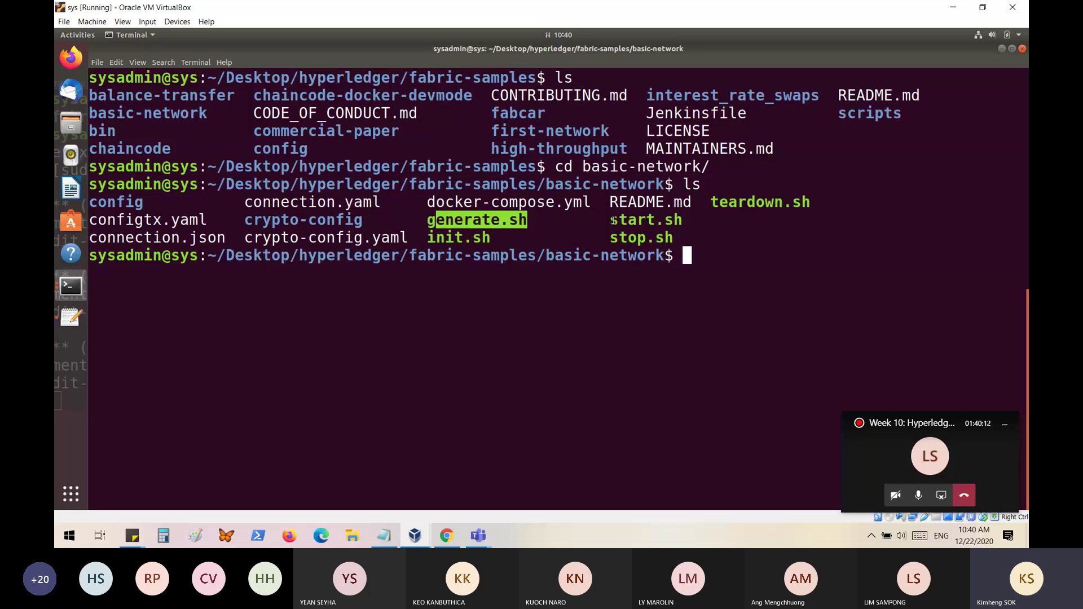
pyautogui.moveTo(611, 220); pyautogui.dragTo(718, 221)
pyautogui.moveTo(783, 202); pyautogui.dragTo(710, 202)
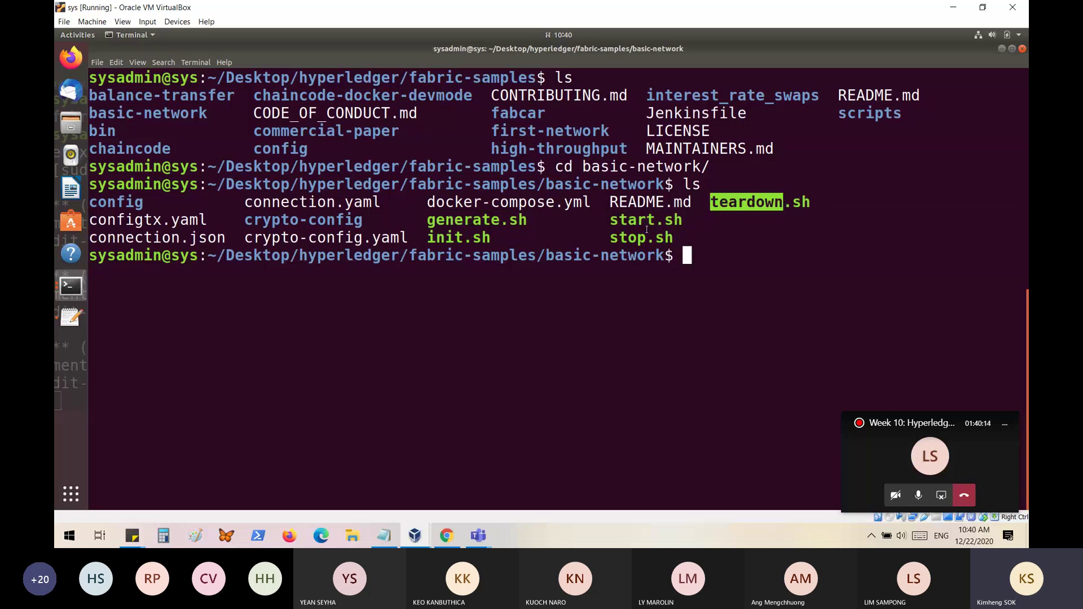
pyautogui.moveTo(675, 233); pyautogui.dragTo(619, 237)
pyautogui.moveTo(491, 238); pyautogui.dragTo(445, 238)
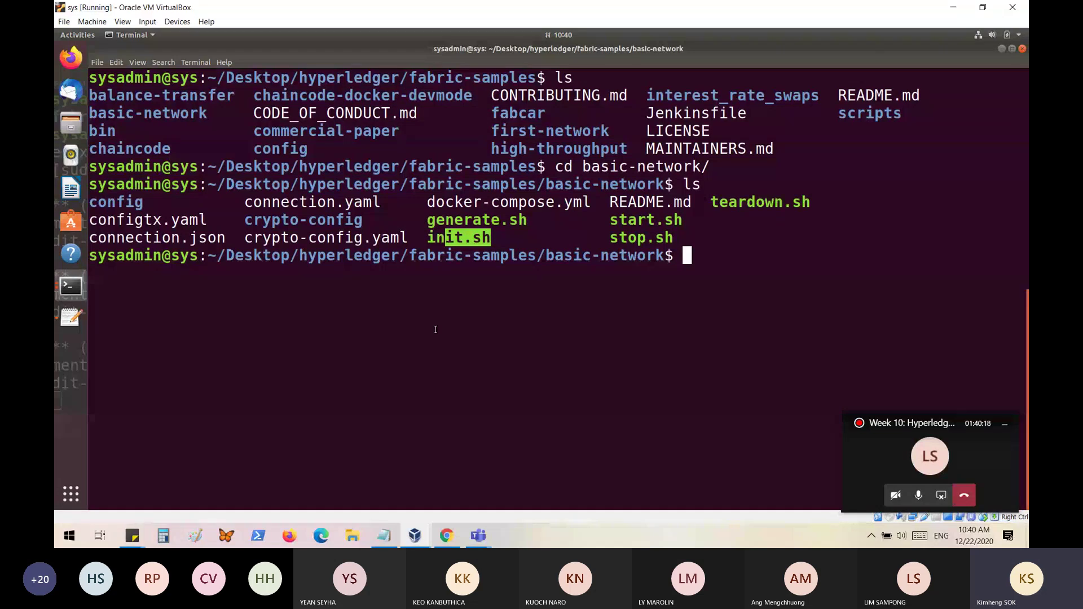
pyautogui.click(450, 250)
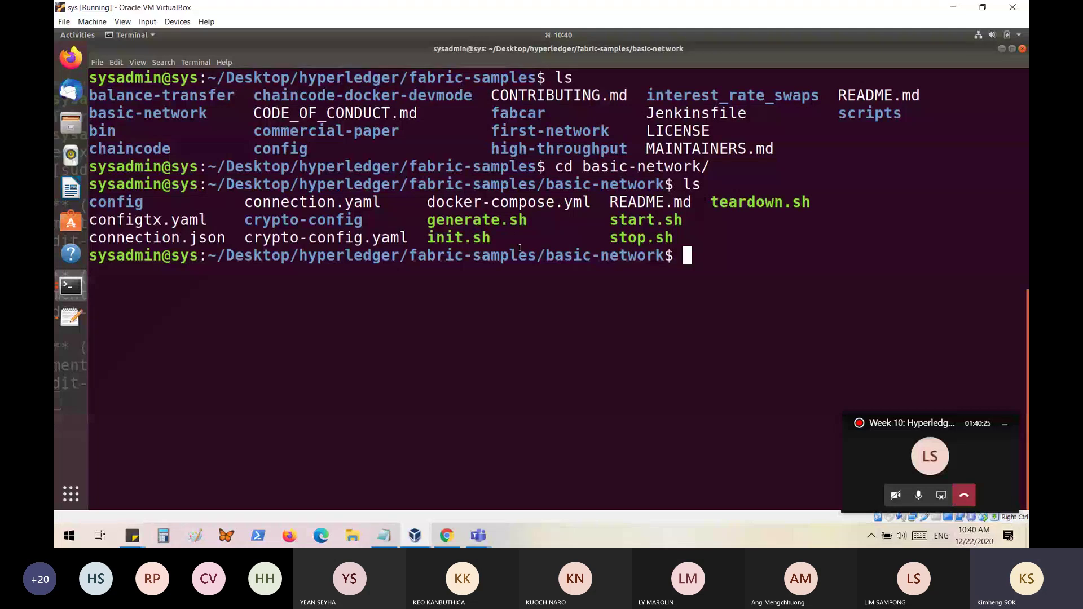
pyautogui.doubleClick(624, 222)
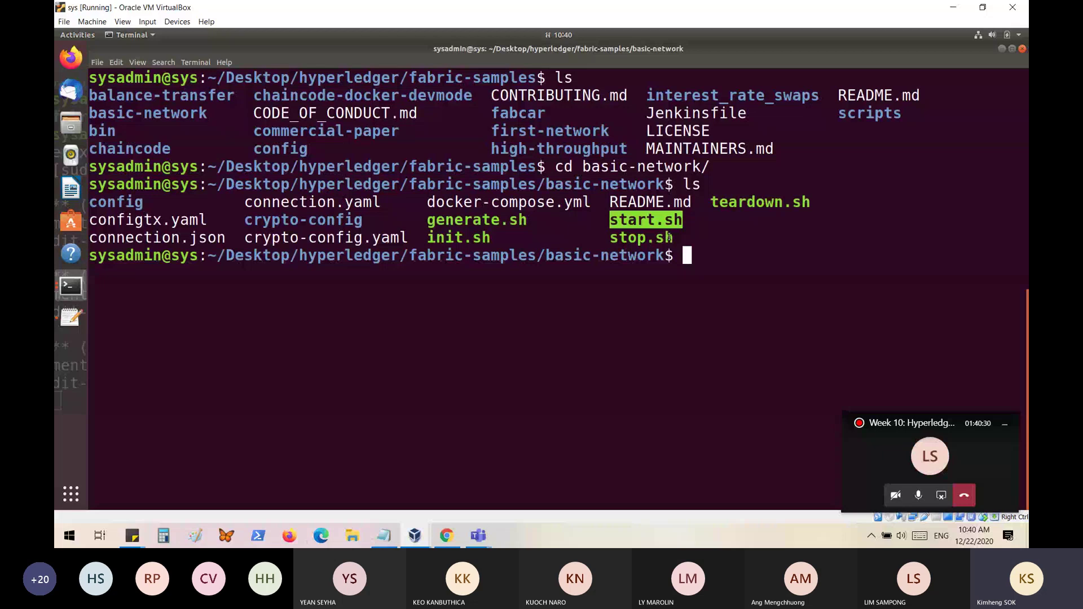
pyautogui.moveTo(674, 237); pyautogui.dragTo(609, 238)
pyautogui.click(720, 207)
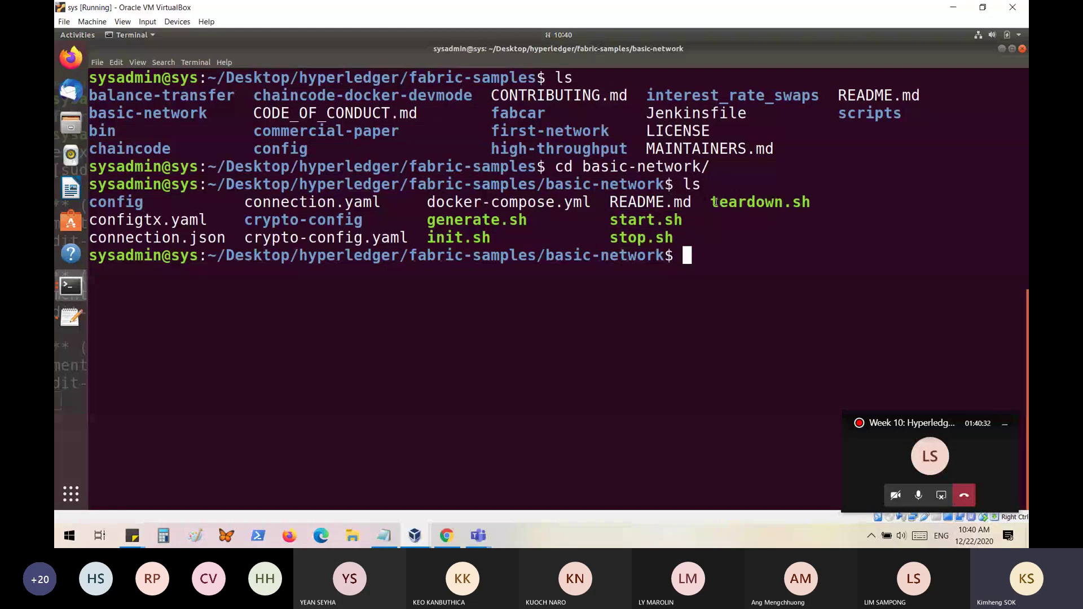
pyautogui.moveTo(713, 204); pyautogui.dragTo(812, 203)
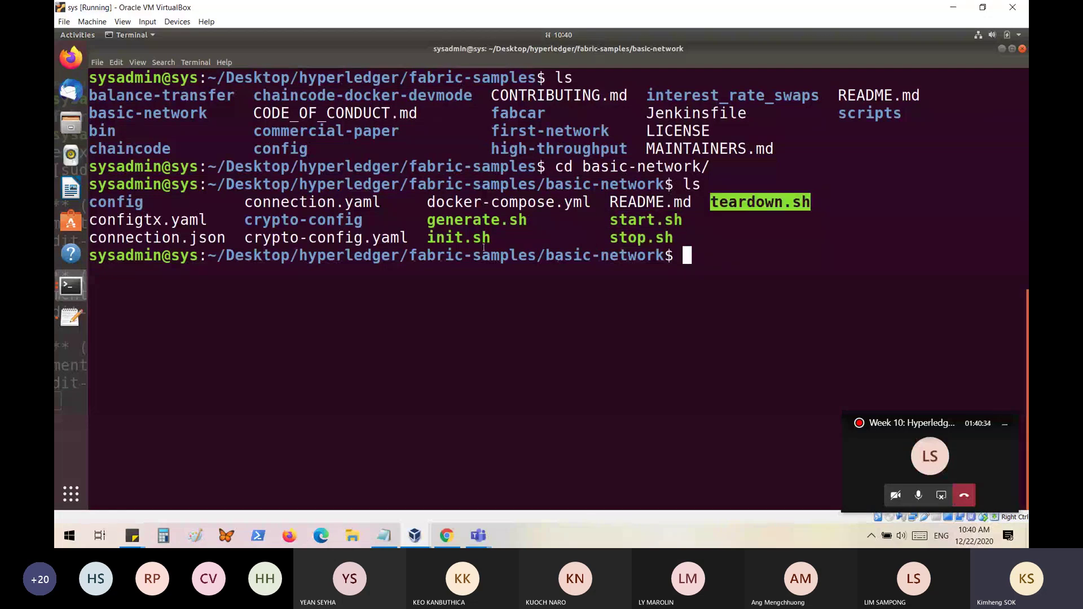
pyautogui.moveTo(491, 237); pyautogui.dragTo(427, 238)
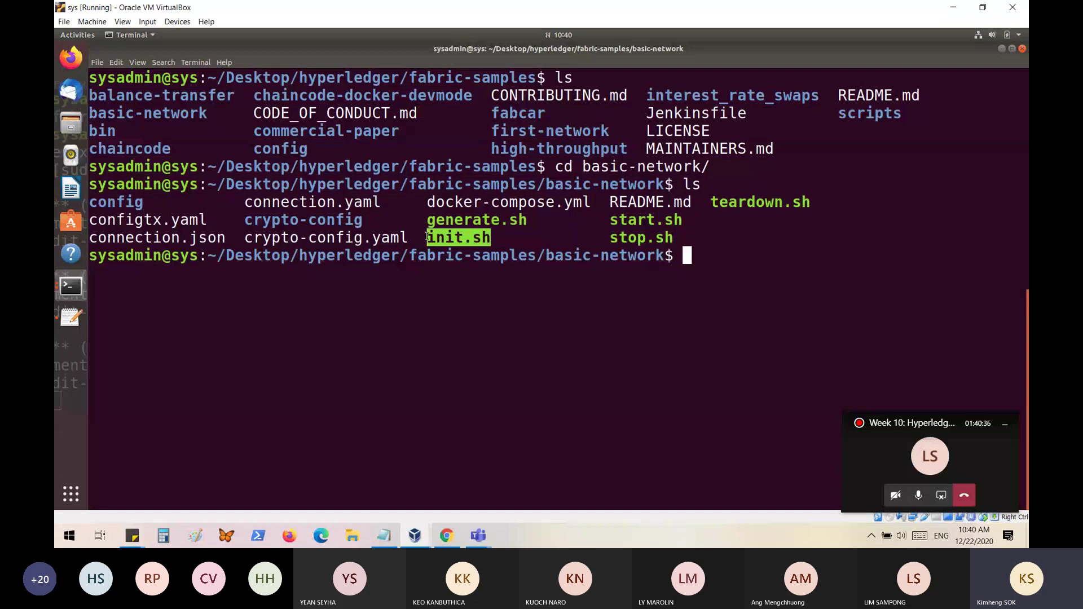
pyautogui.click(444, 337)
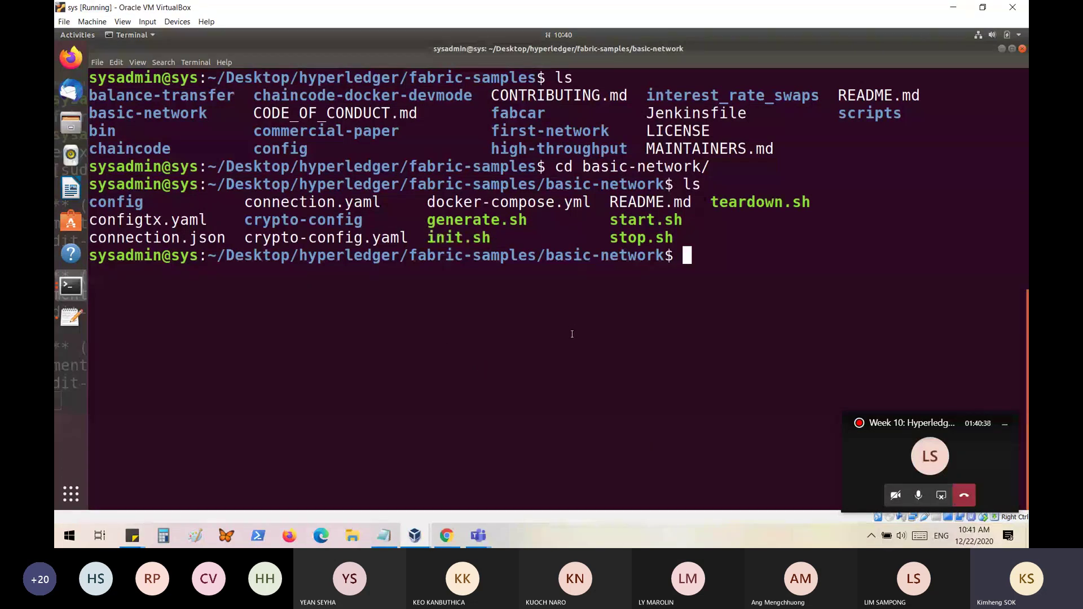
pyautogui.scroll(2, 572, 334)
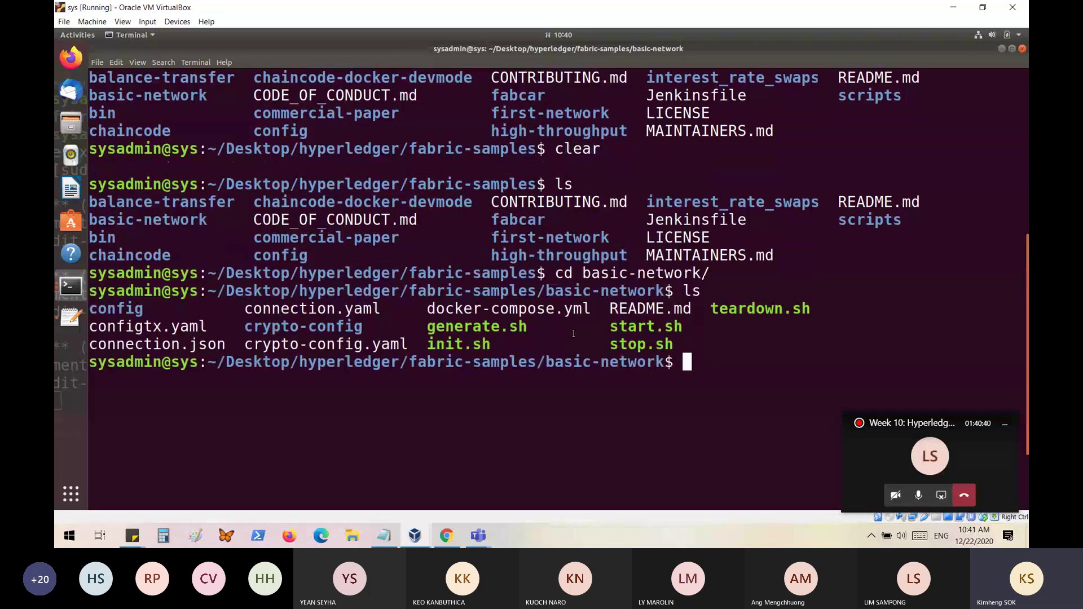
# Close both terminal windows, ending the running process, and close the sys virtual machine with its state saved
pyautogui.click(1022, 48)
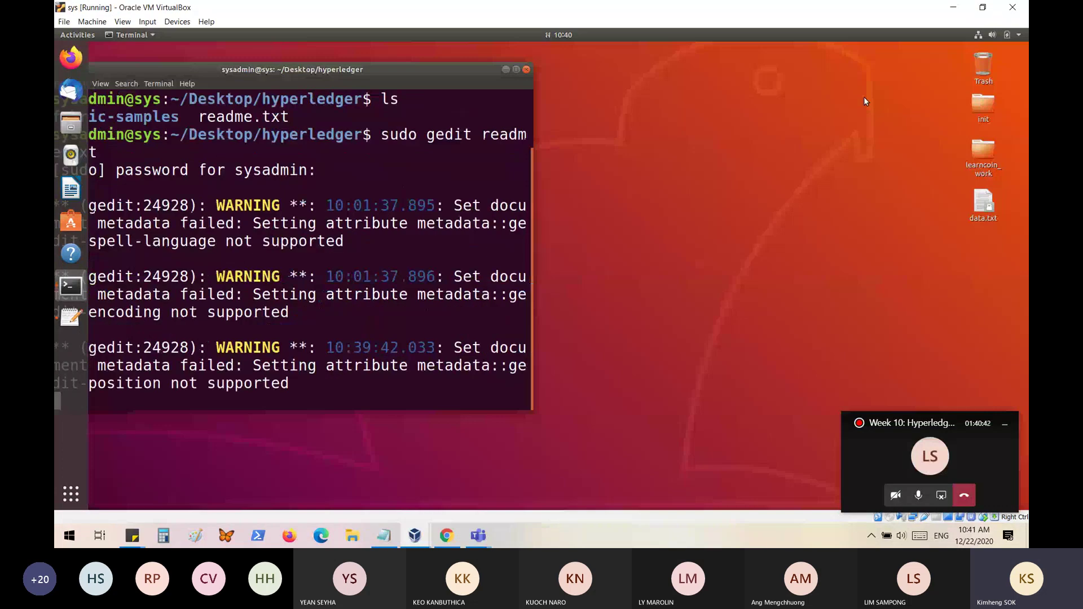
pyautogui.click(526, 70)
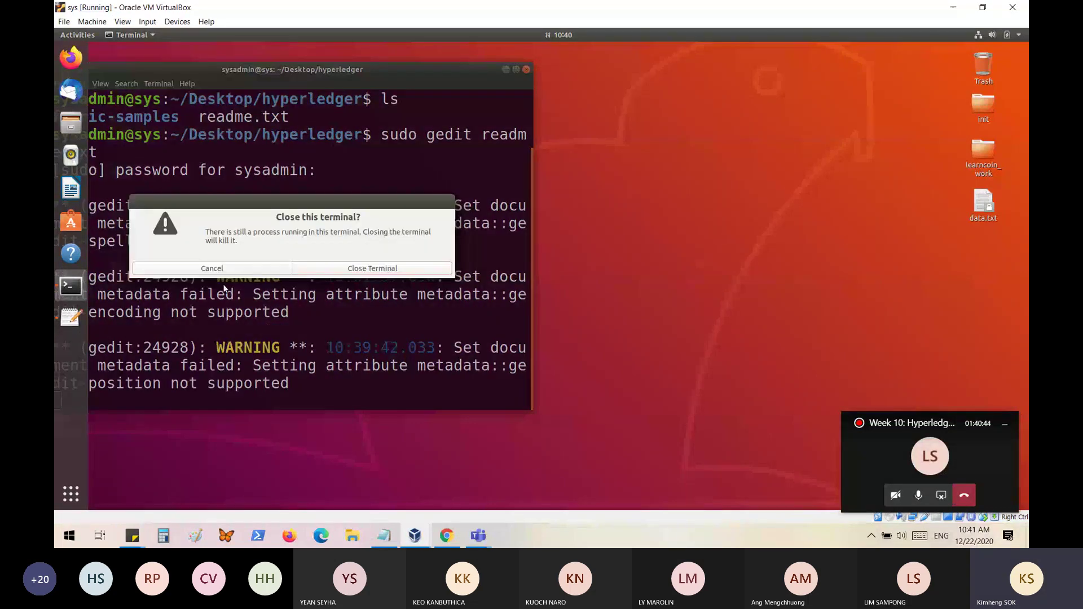
pyautogui.click(389, 269)
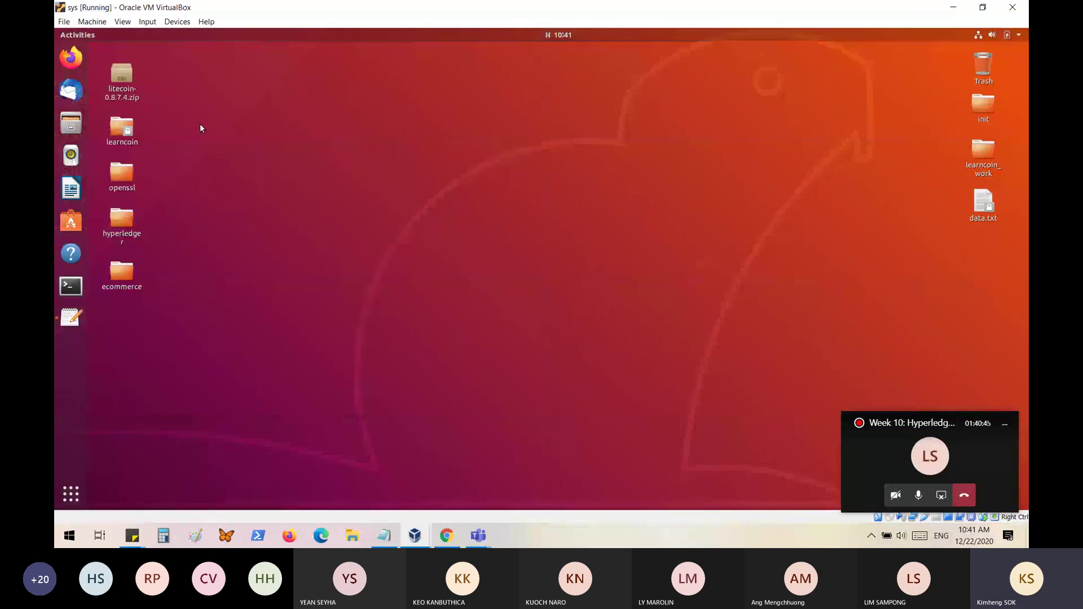
pyautogui.click(1014, 15)
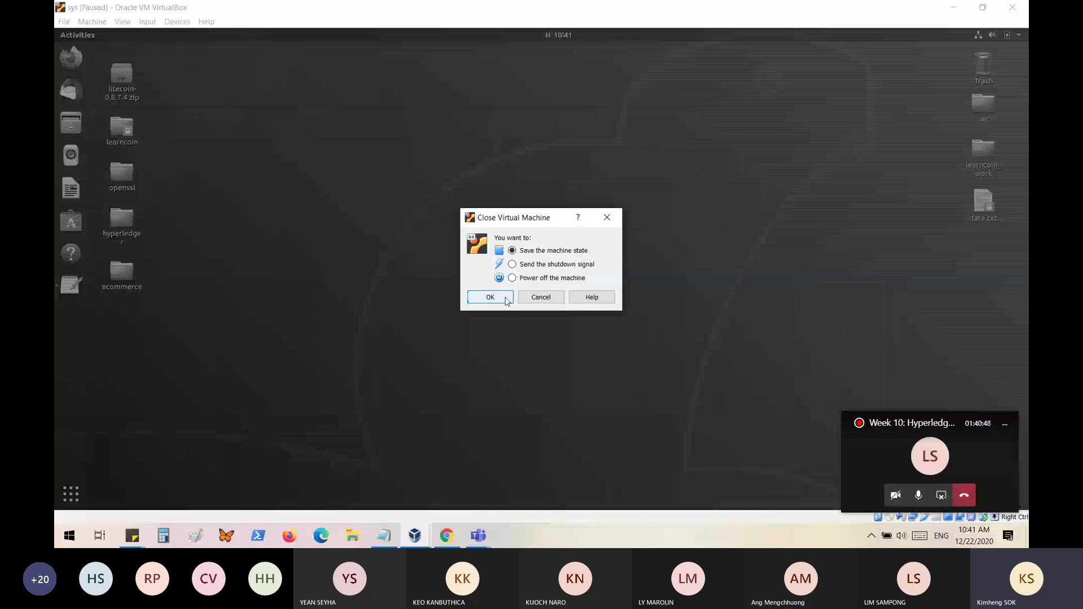
pyautogui.click(504, 295)
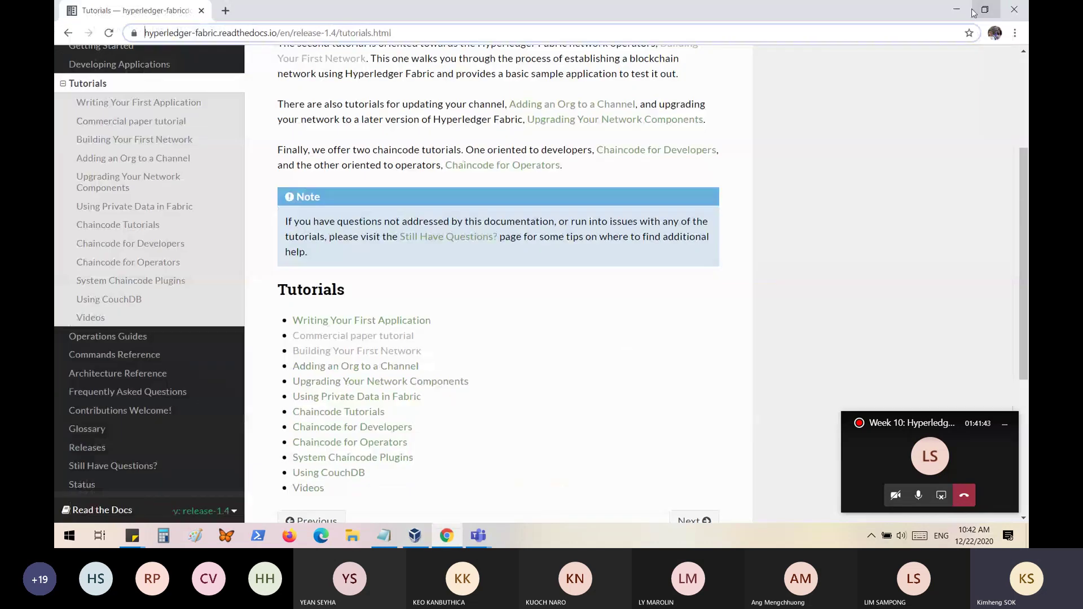
# Minimize the browser and copy the "whoami" and "su - ${USER}" lines from the untitled Notepad note
pyautogui.click(956, 9)
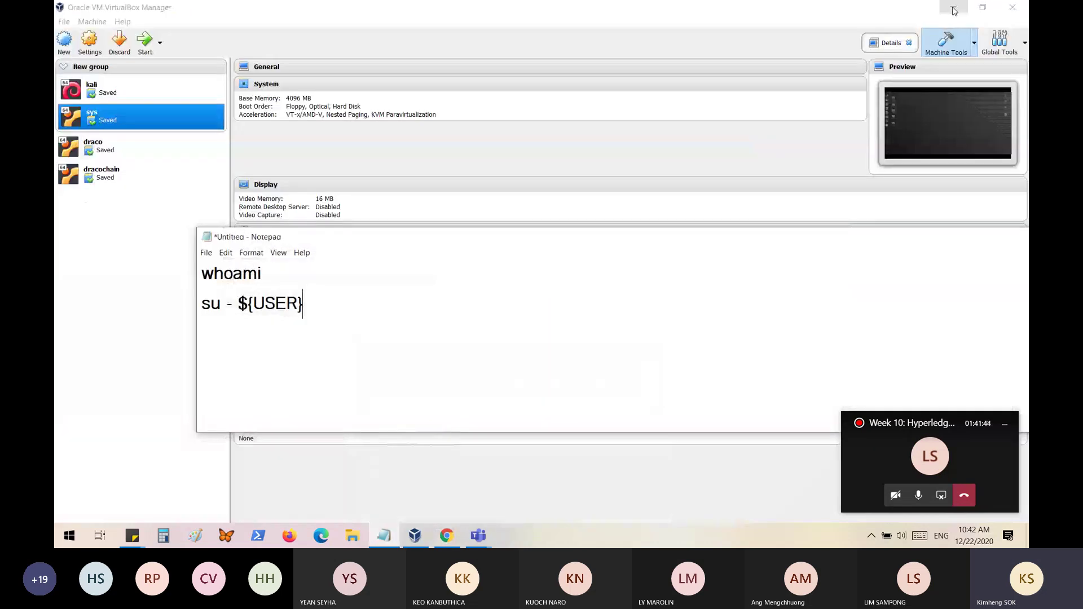
pyautogui.moveTo(829, 233); pyautogui.dragTo(833, 195)
pyautogui.click(234, 259)
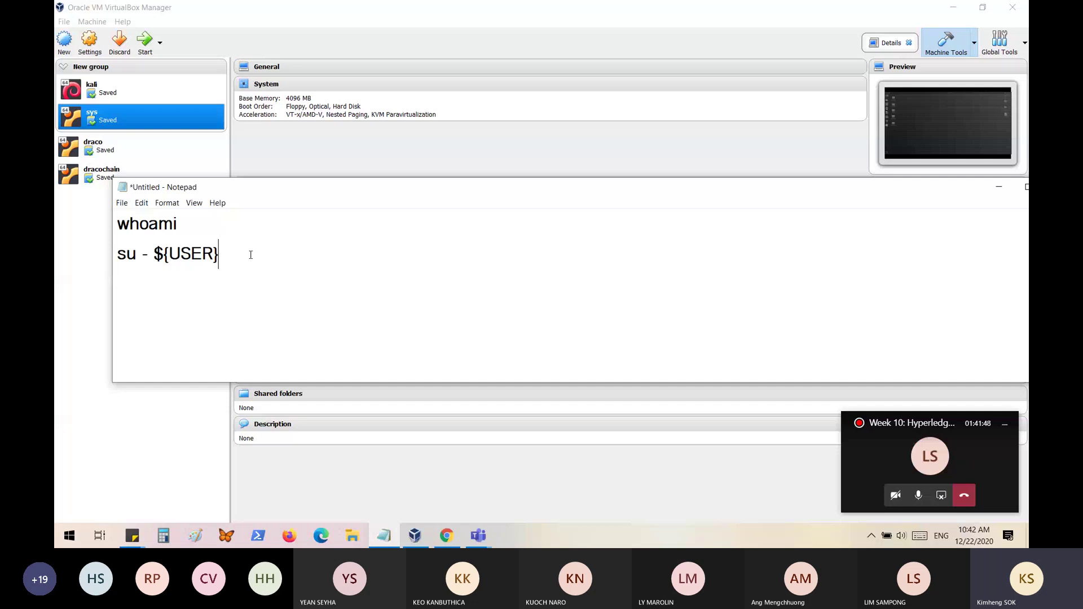
pyautogui.moveTo(249, 252); pyautogui.dragTo(101, 225)
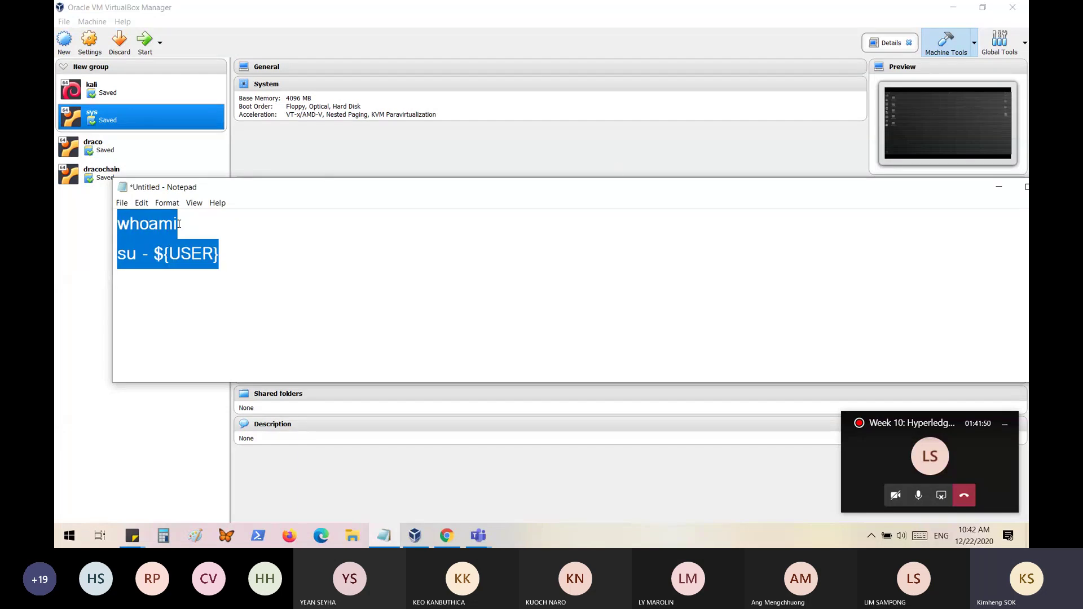
pyautogui.rightClick(139, 225)
pyautogui.click(175, 261)
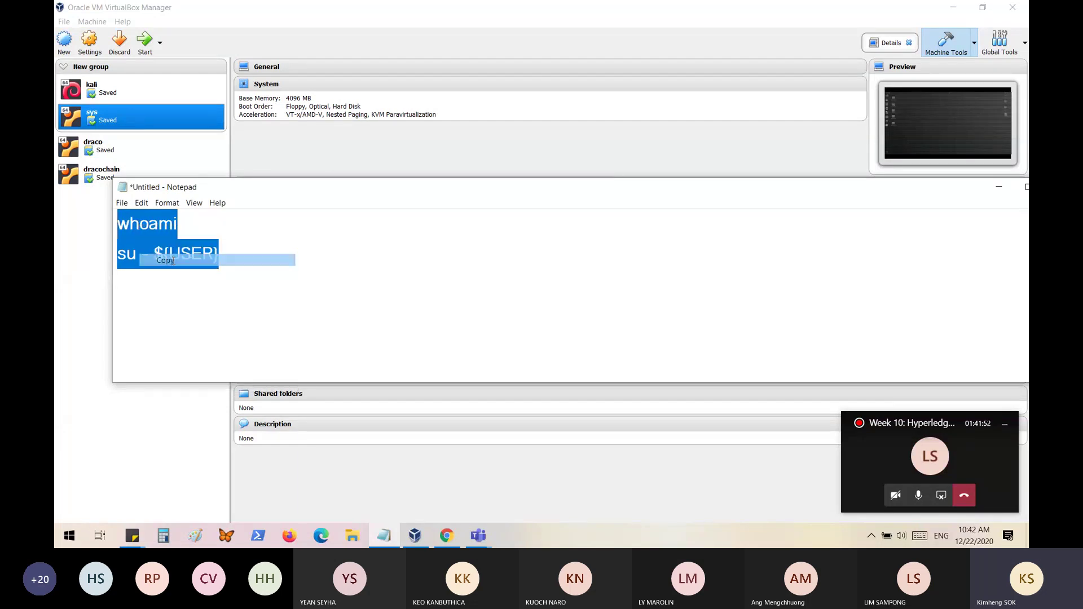
# Close the untitled Notepad note without saving it
pyautogui.moveTo(874, 195); pyautogui.dragTo(761, 215)
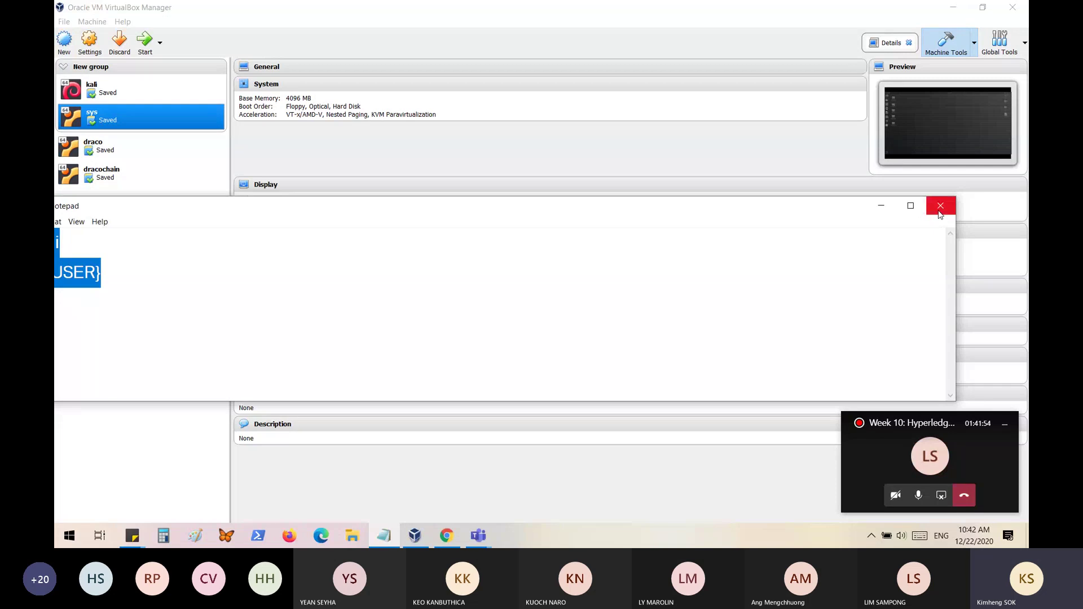
pyautogui.click(940, 206)
pyautogui.click(565, 270)
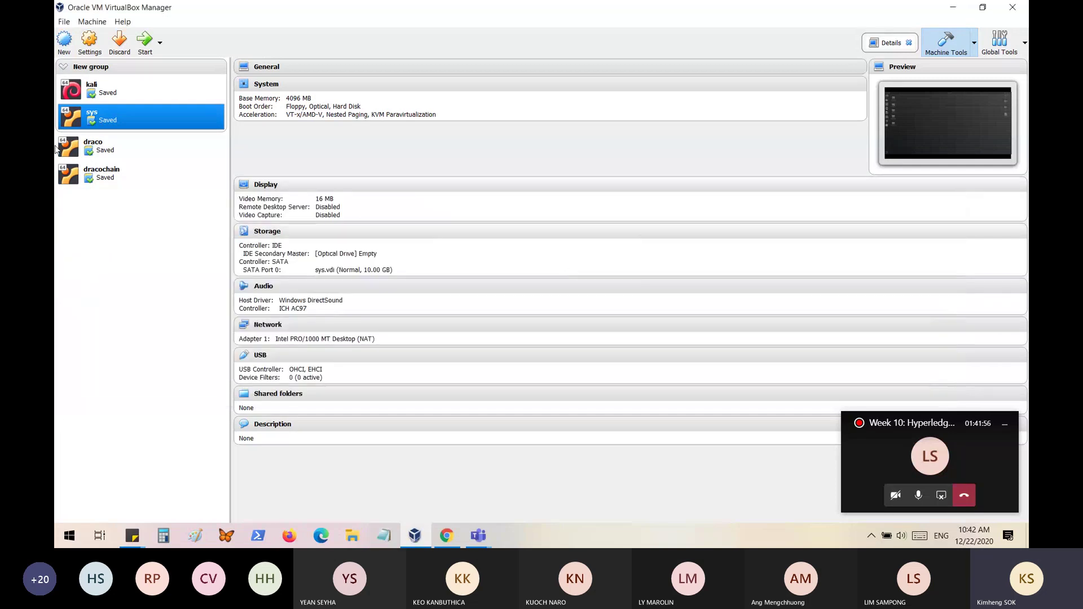
# Start the dracochain virtual machine and open a terminal window on its desktop
pyautogui.doubleClick(86, 182)
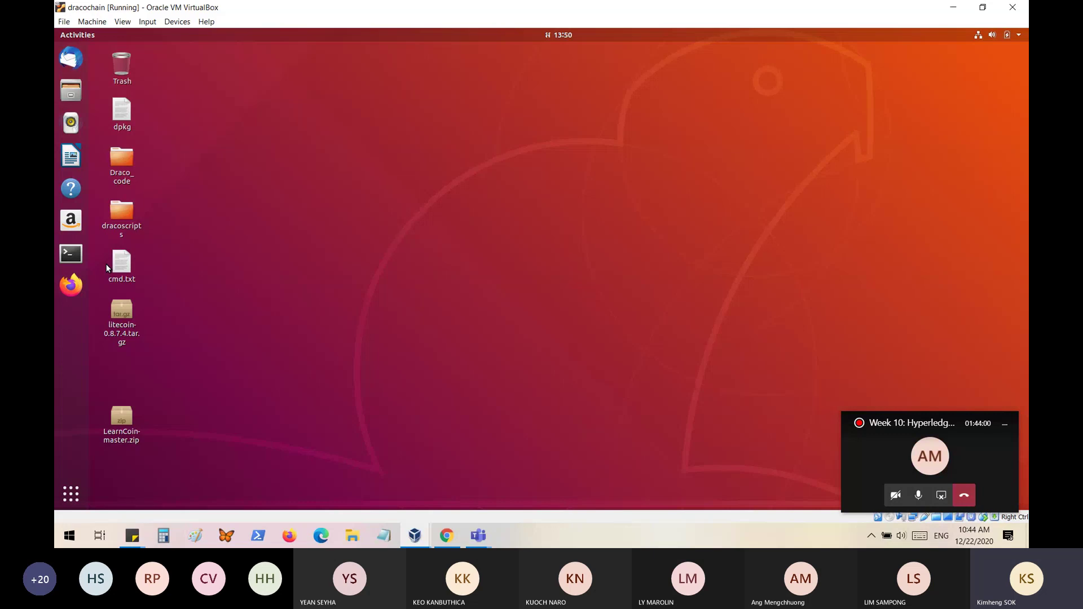
pyautogui.click(70, 257)
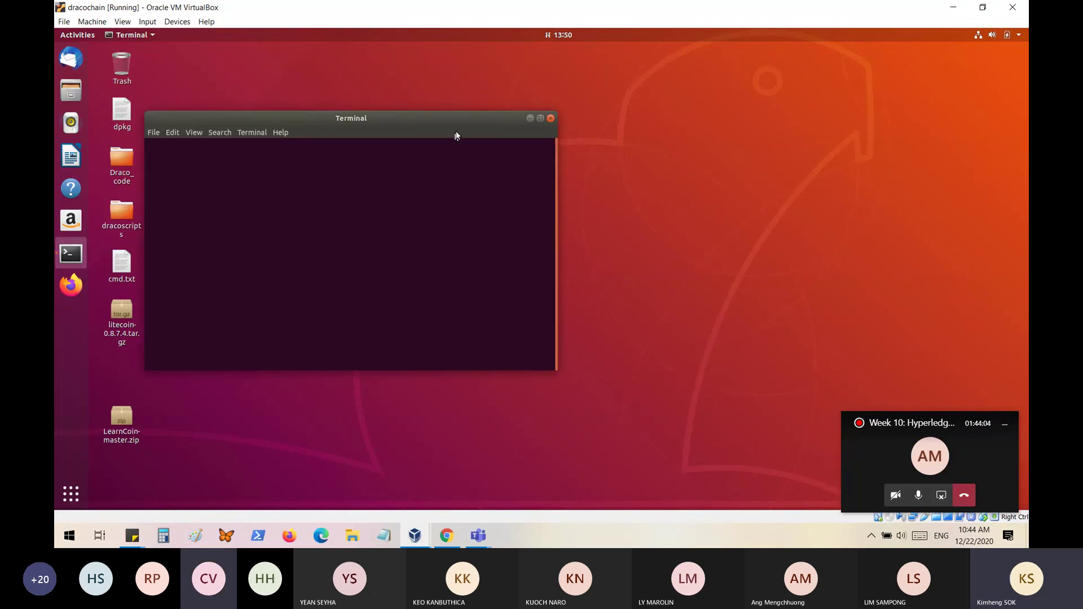
pyautogui.moveTo(475, 120); pyautogui.dragTo(564, 101)
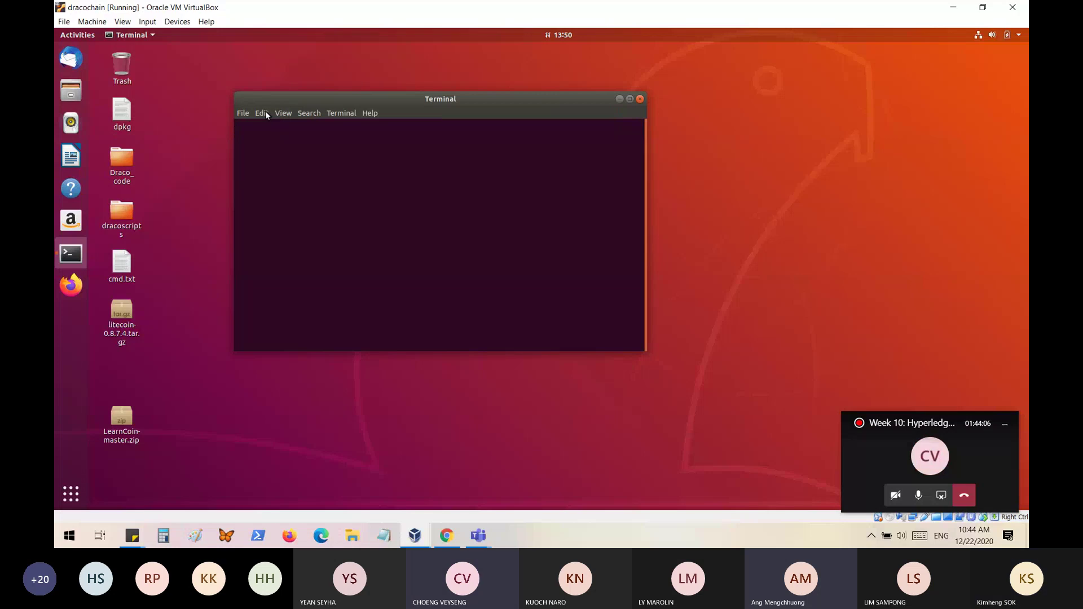
# Enlarge the terminal text by three zoom levels and reposition the window so that it fits on the desktop
pyautogui.click(265, 110)
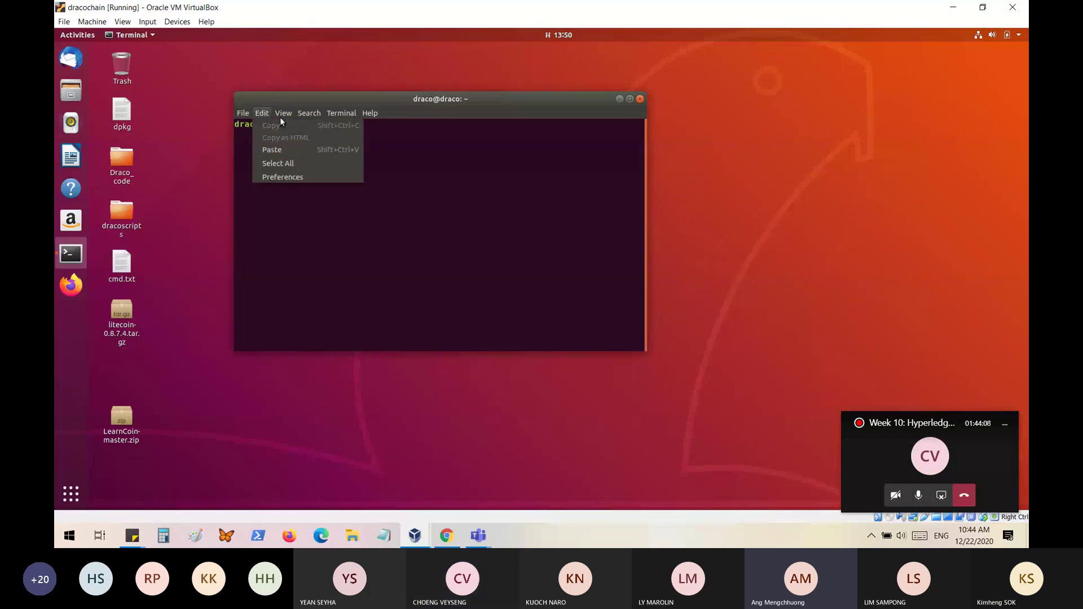
pyautogui.moveTo(280, 114)
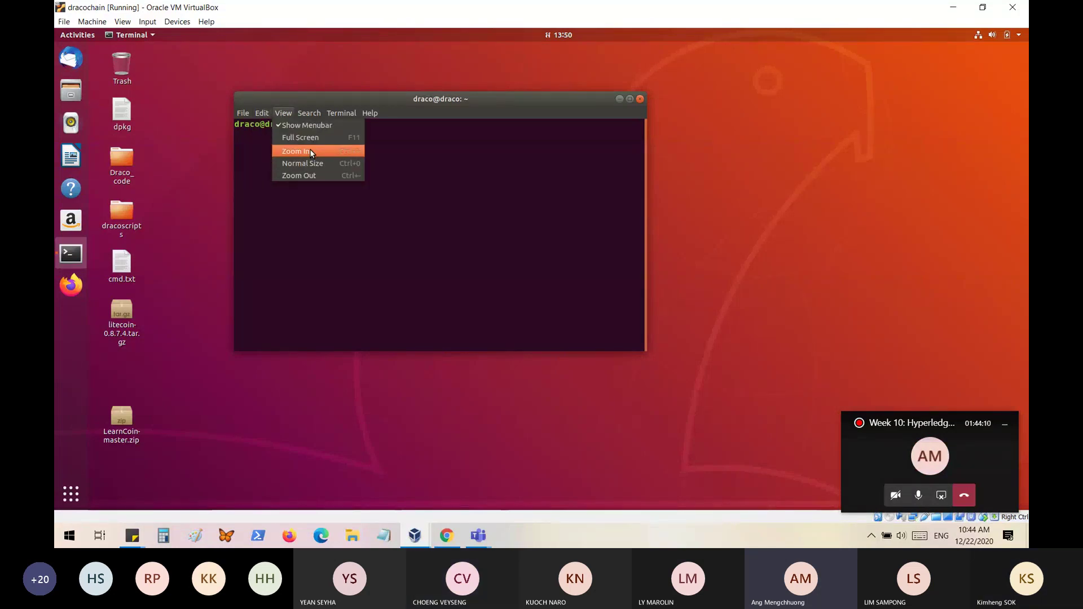
pyautogui.click(310, 149)
pyautogui.click(287, 112)
pyautogui.click(307, 152)
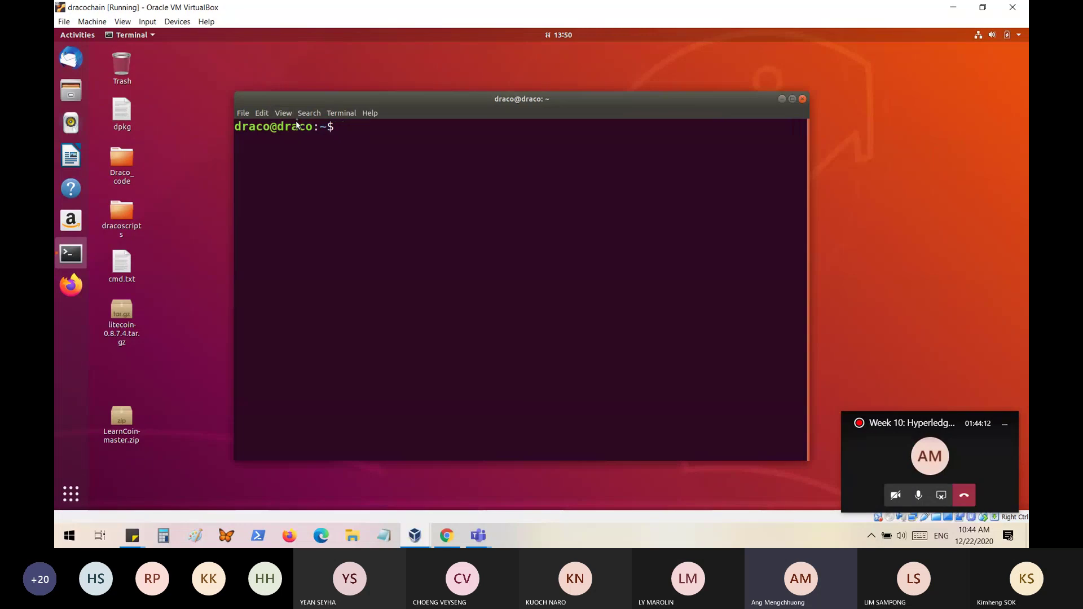
pyautogui.click(287, 117)
pyautogui.click(301, 147)
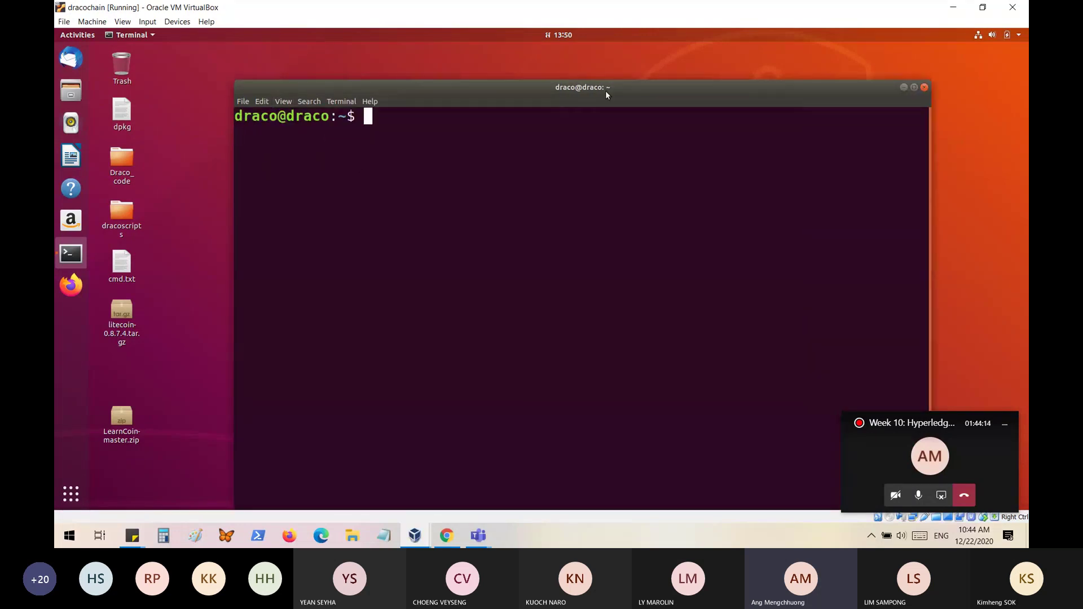
pyautogui.moveTo(641, 90); pyautogui.dragTo(619, 66)
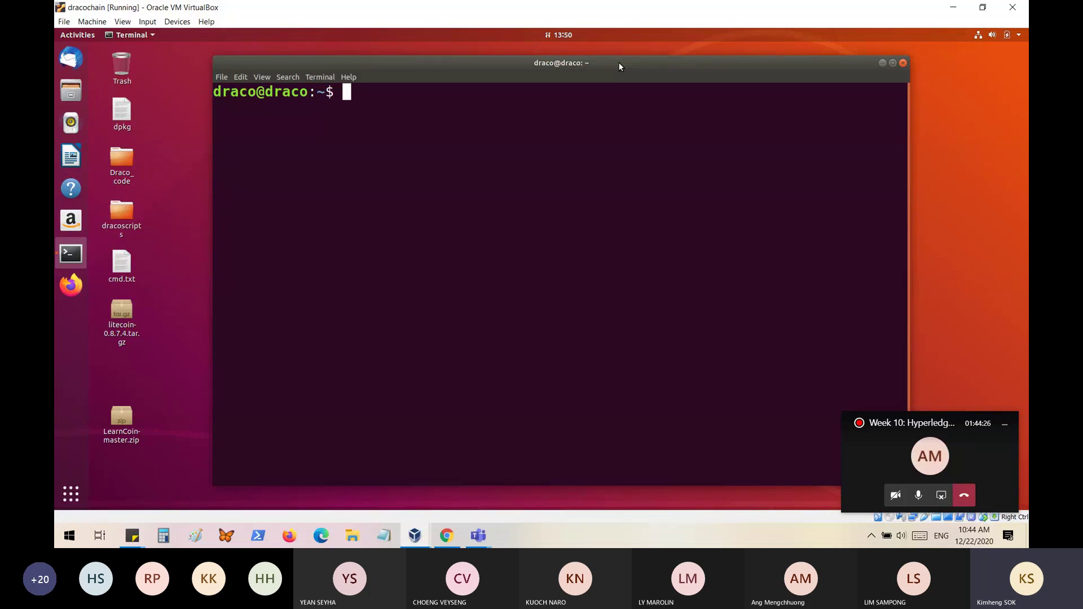
# List the home folder, change into the hyperledger folder and list its contents
pyautogui.write('ls')
pyautogui.press('Return')
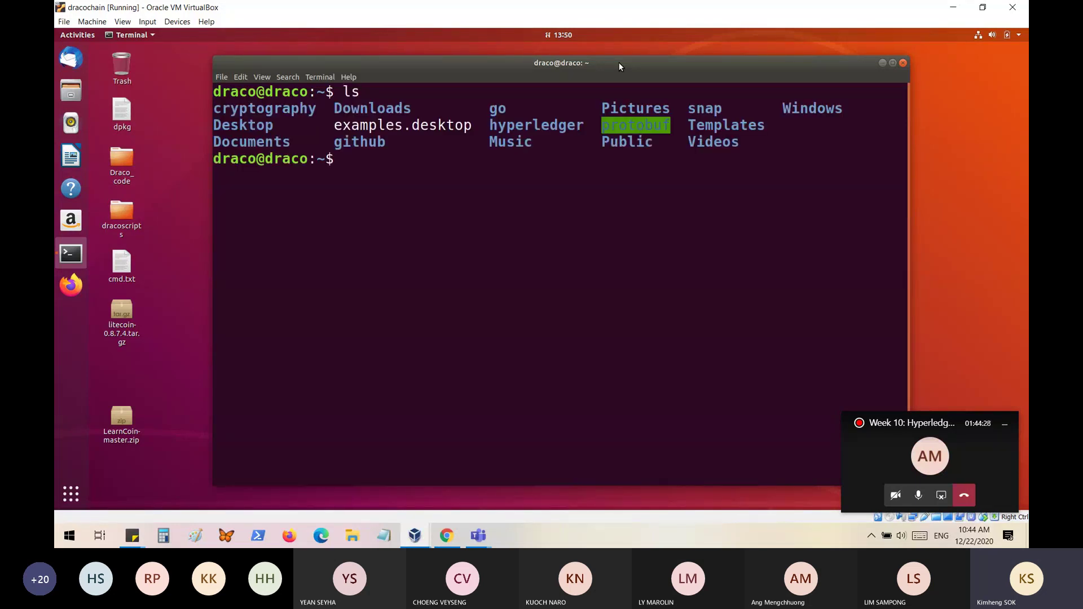
pyautogui.write('cd hyperledger/')
pyautogui.press('Return')
pyautogui.write('ls')
pyautogui.press('Return')
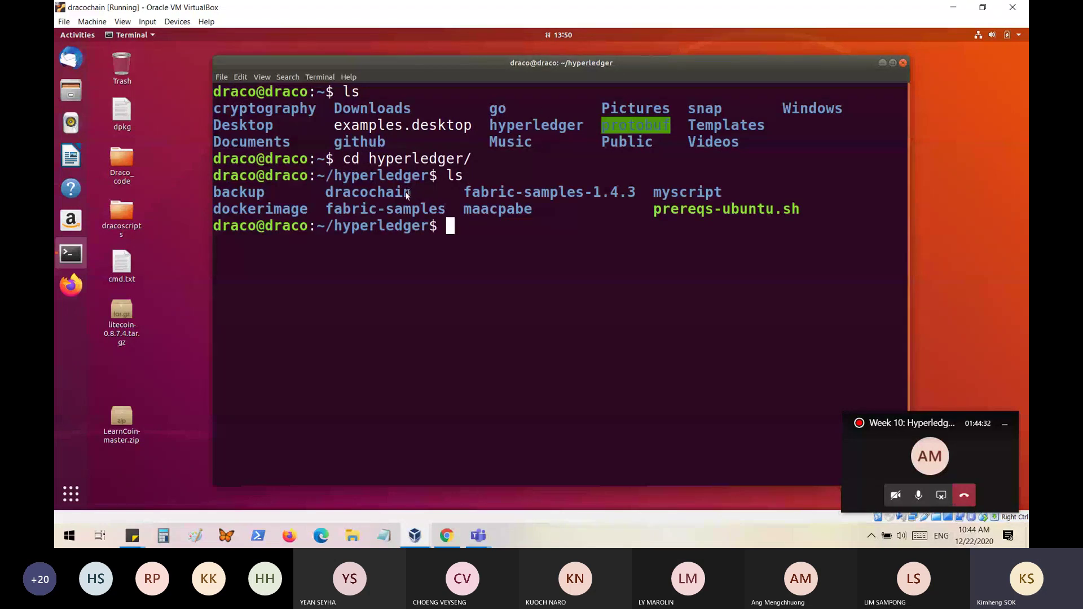
# Examine the dracochain and fabric-samples folders in the hyperledger listing
pyautogui.moveTo(413, 192); pyautogui.dragTo(330, 191)
pyautogui.click(330, 191)
pyautogui.moveTo(406, 205); pyautogui.dragTo(434, 206)
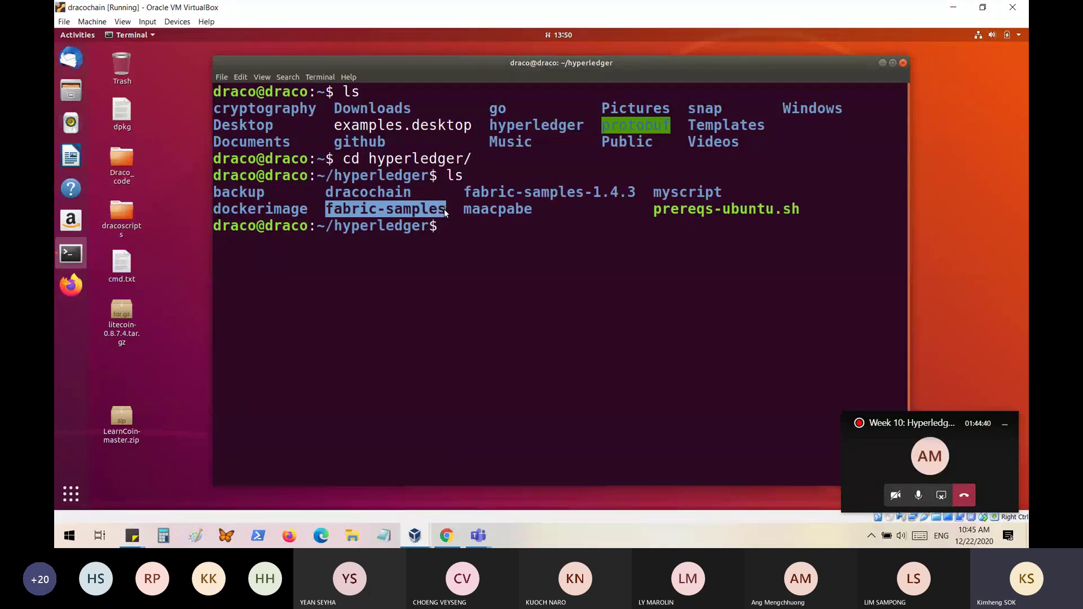
pyautogui.moveTo(412, 194); pyautogui.dragTo(331, 191)
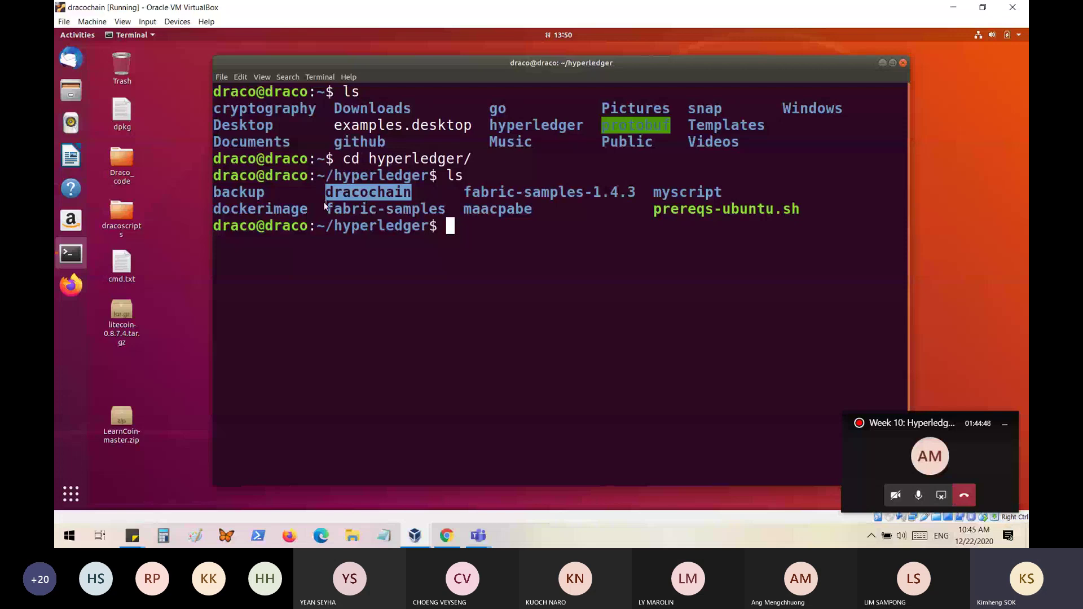
pyautogui.moveTo(327, 194); pyautogui.dragTo(409, 188)
# Change into the dracochain folder and list its contents
pyautogui.click(435, 273)
pyautogui.write('cd dr')
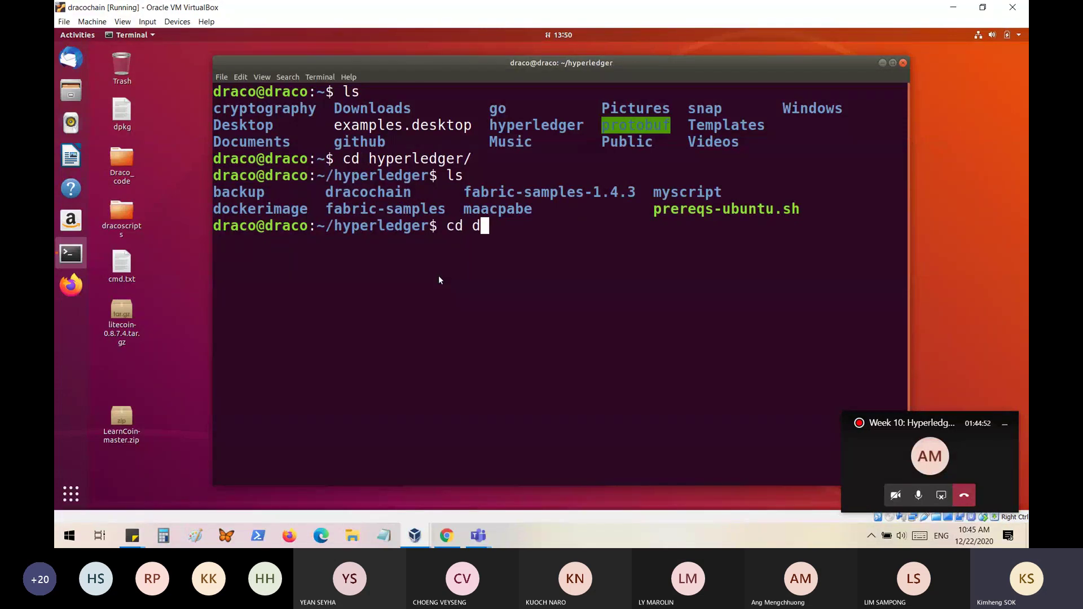
pyautogui.press('Tab')
pyautogui.press('Return')
pyautogui.write('ls')
pyautogui.press('Return')
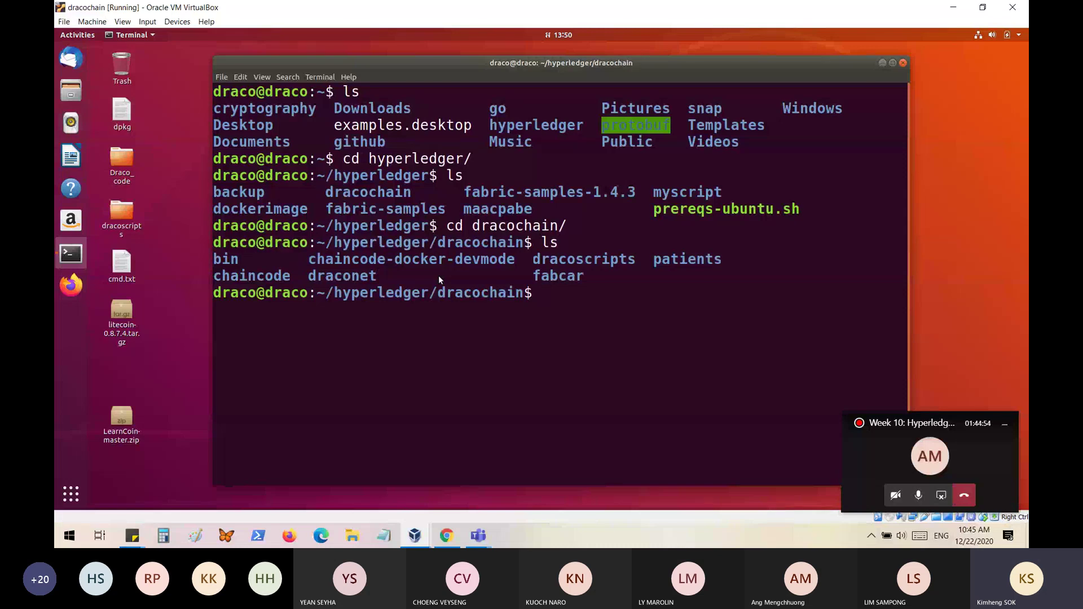
# Examine the bin, chaincode and draconet folders in the dracochain listing
pyautogui.moveTo(240, 263); pyautogui.dragTo(216, 262)
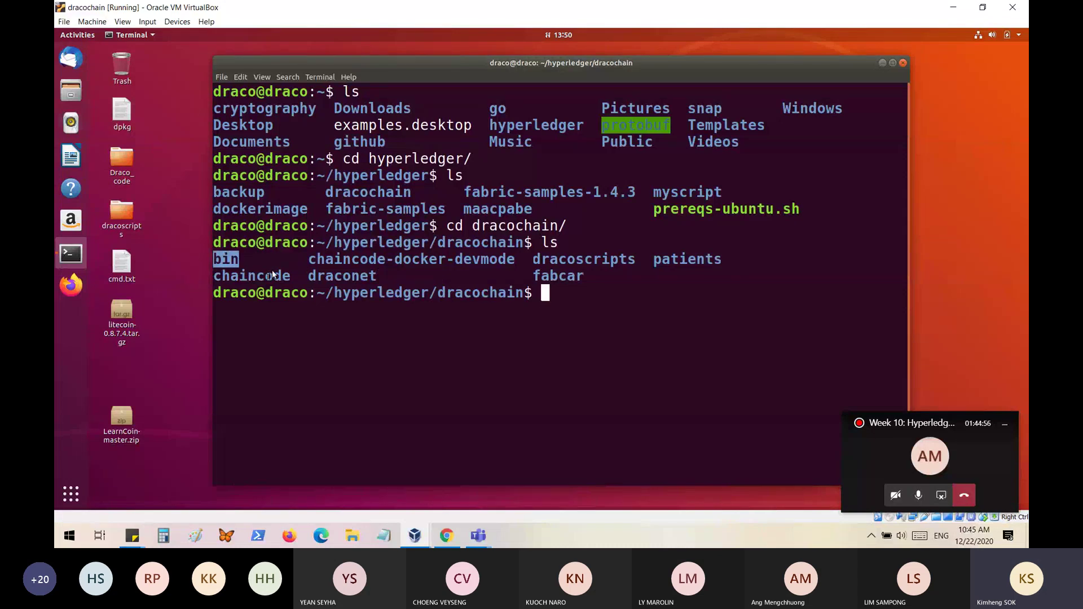
pyautogui.moveTo(290, 275); pyautogui.dragTo(214, 279)
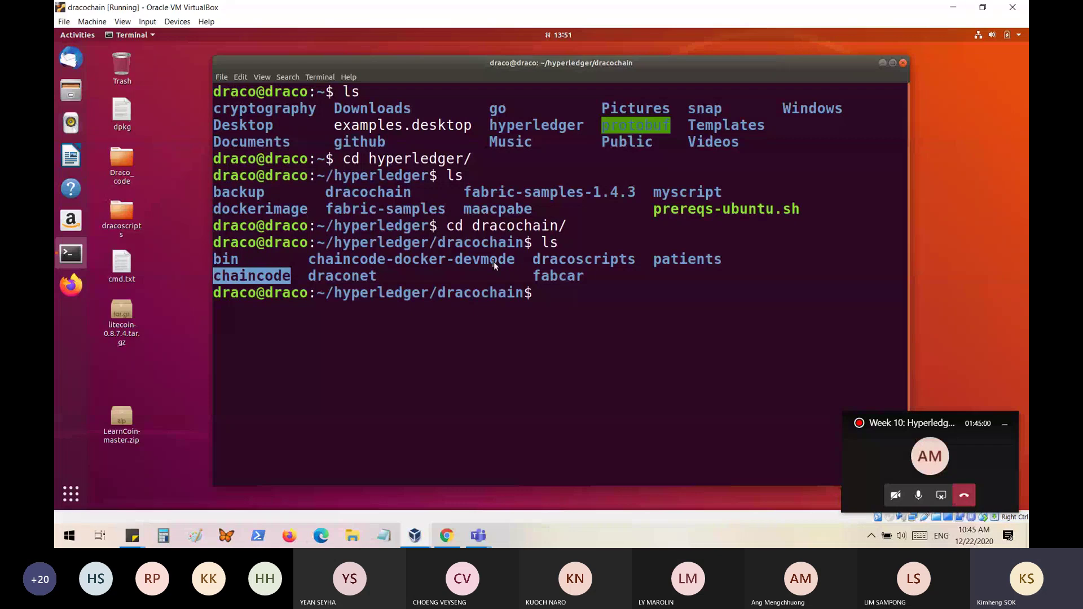
pyautogui.click(376, 278)
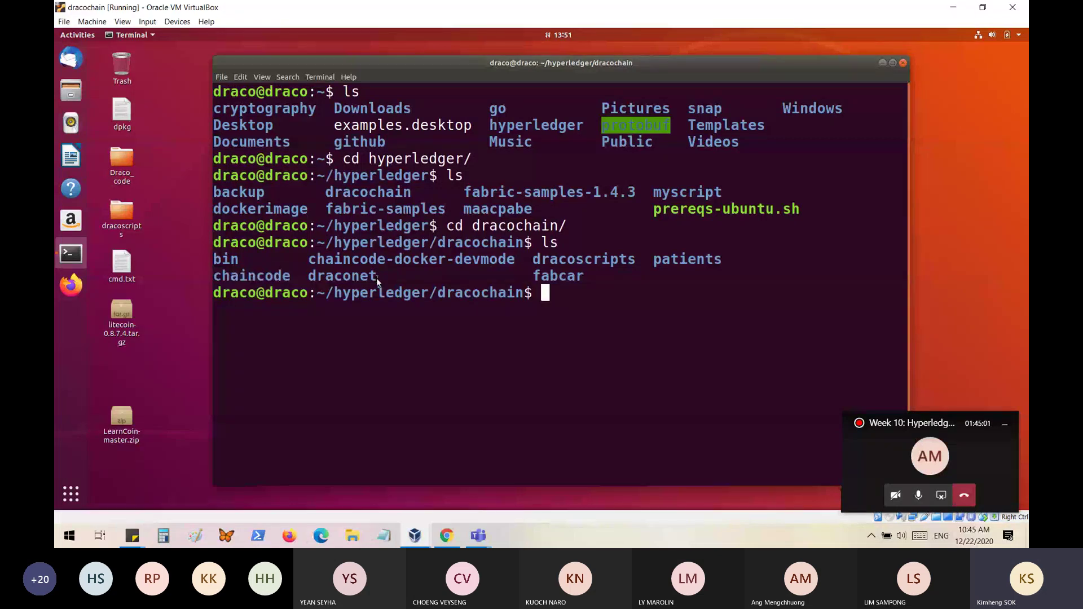
pyautogui.moveTo(377, 277); pyautogui.dragTo(309, 274)
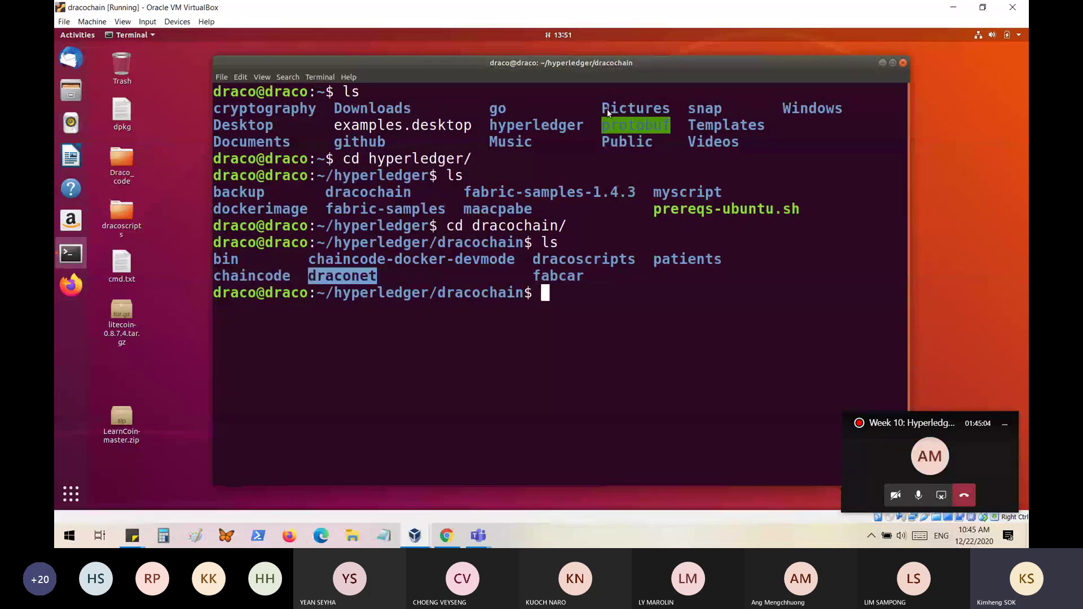
pyautogui.click(370, 276)
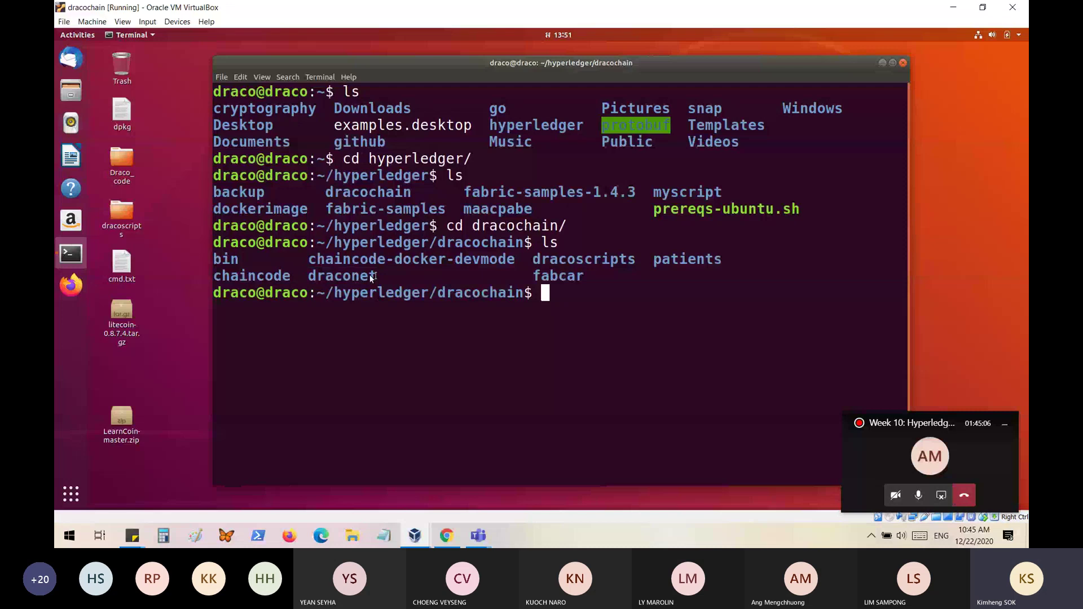
pyautogui.moveTo(372, 275); pyautogui.dragTo(312, 276)
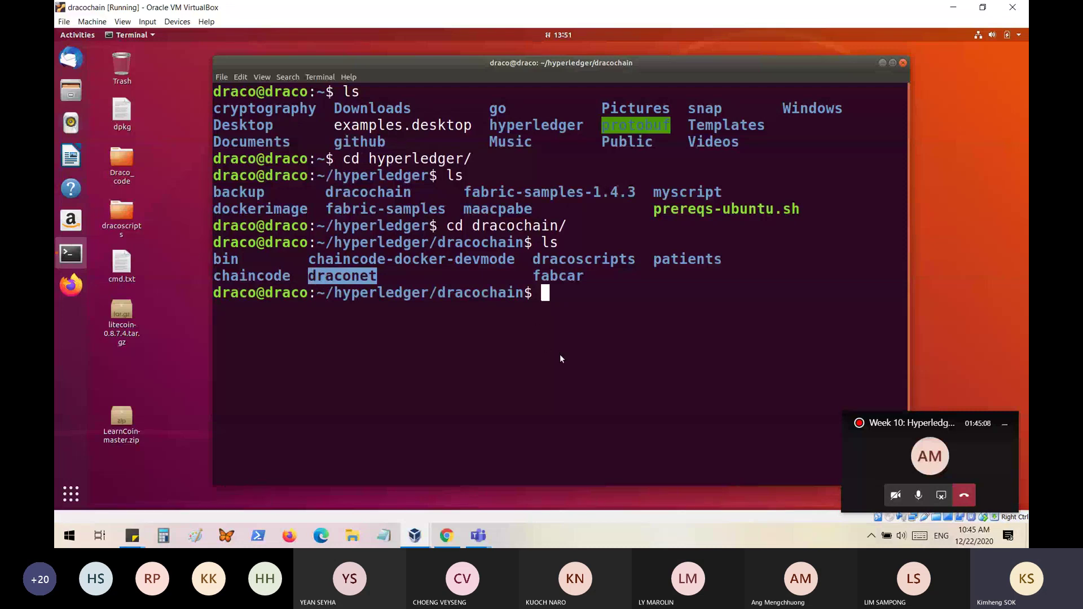
# Change into the draconet folder and list its contents
pyautogui.write('cd draconet/')
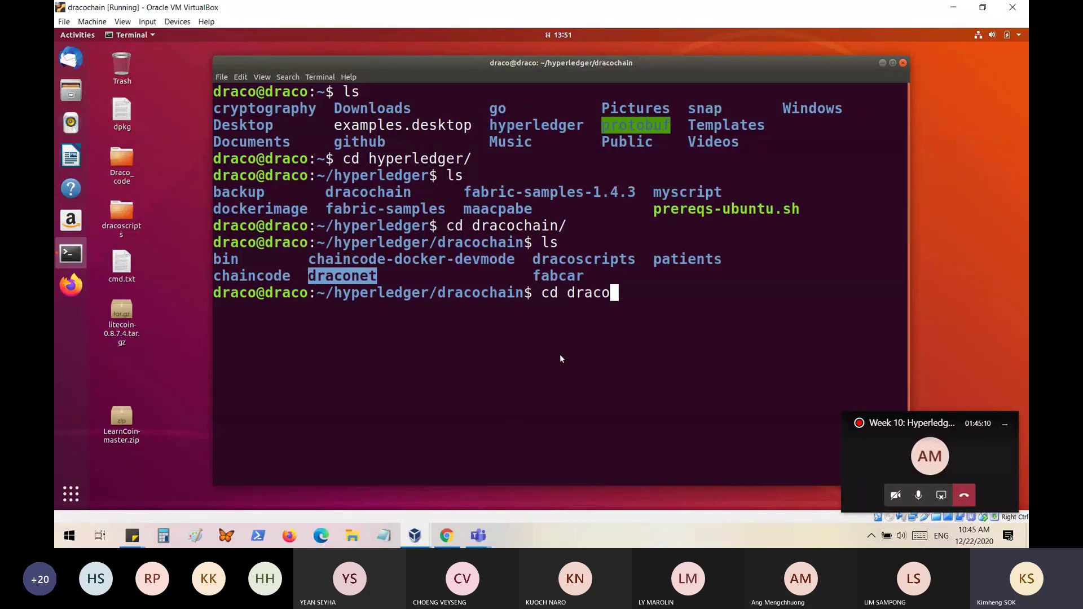
pyautogui.press('Return')
pyautogui.write('ls')
pyautogui.press('Return')
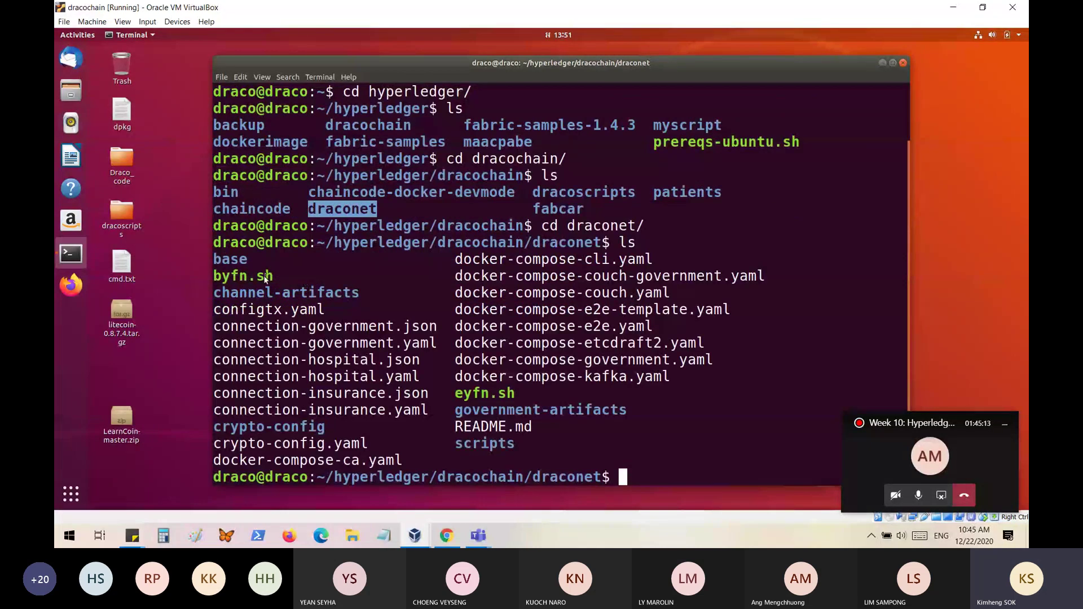
# Clear the terminal and list the draconet folder's contents again
pyautogui.click(615, 426)
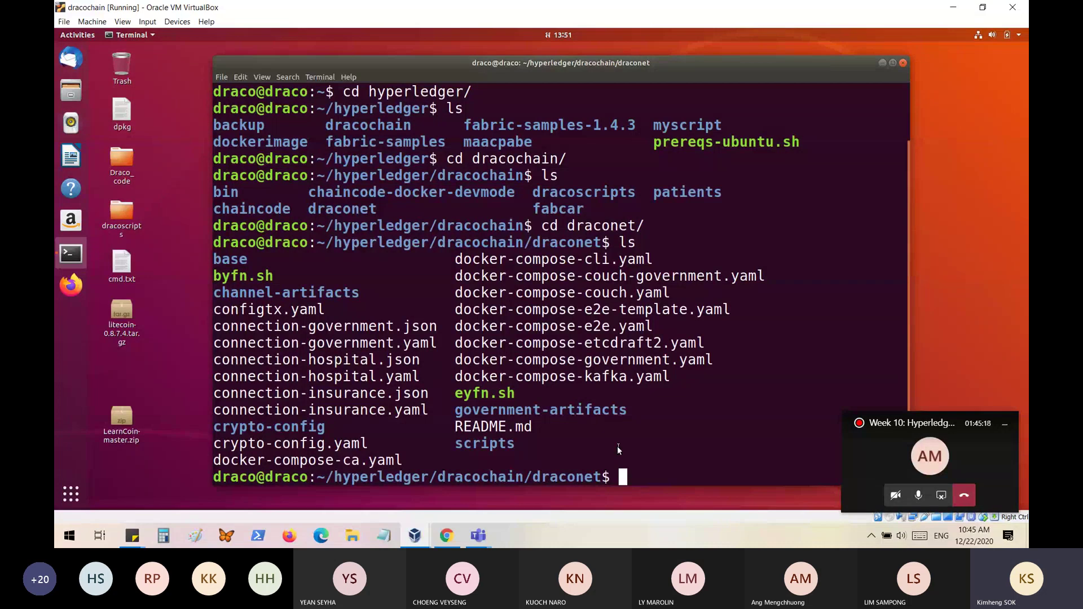
pyautogui.write('clear')
pyautogui.press('Return')
pyautogui.write('ls')
pyautogui.press('Return')
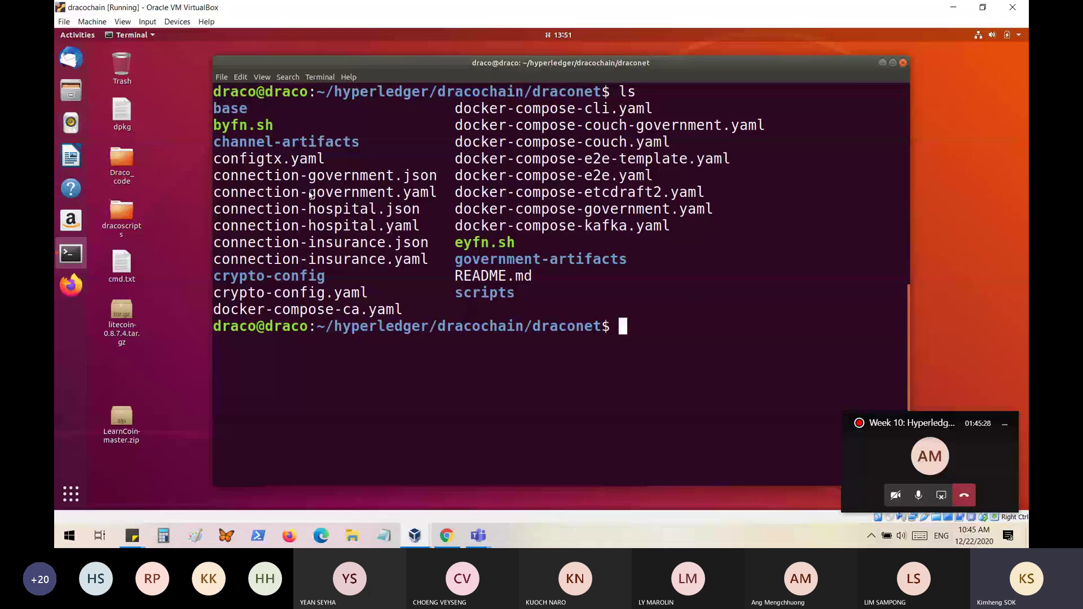
# Examine the government, hospital and insurance connection files in the draconet listing
pyautogui.moveTo(308, 191); pyautogui.dragTo(376, 209)
pyautogui.moveTo(308, 243)
pyautogui.mouseDown()
pyautogui.moveTo(388, 245)
pyautogui.moveTo(373, 226)
pyautogui.moveTo(308, 226)
pyautogui.mouseUp()
pyautogui.moveTo(368, 242); pyautogui.dragTo(318, 241)
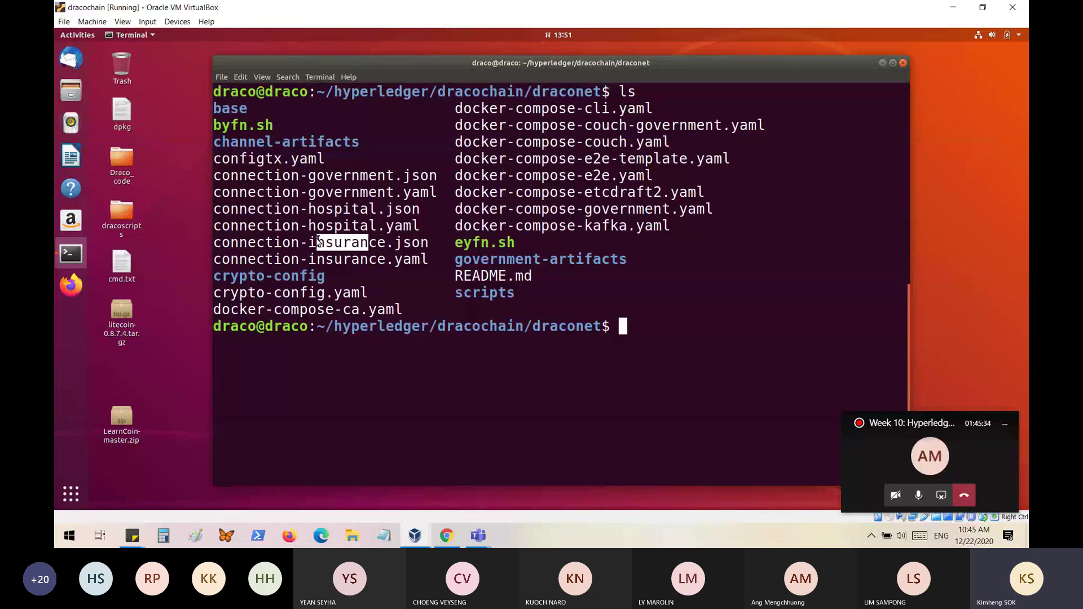